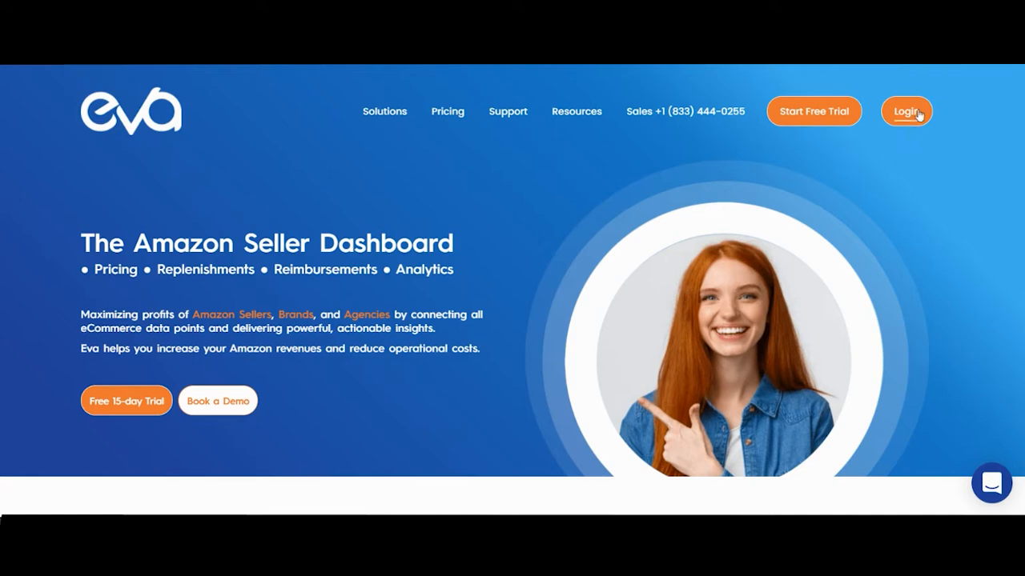
Log in to the Eva seller dashboard and open the Pricing Management page to look over its SKU list.
left_click(916, 113)
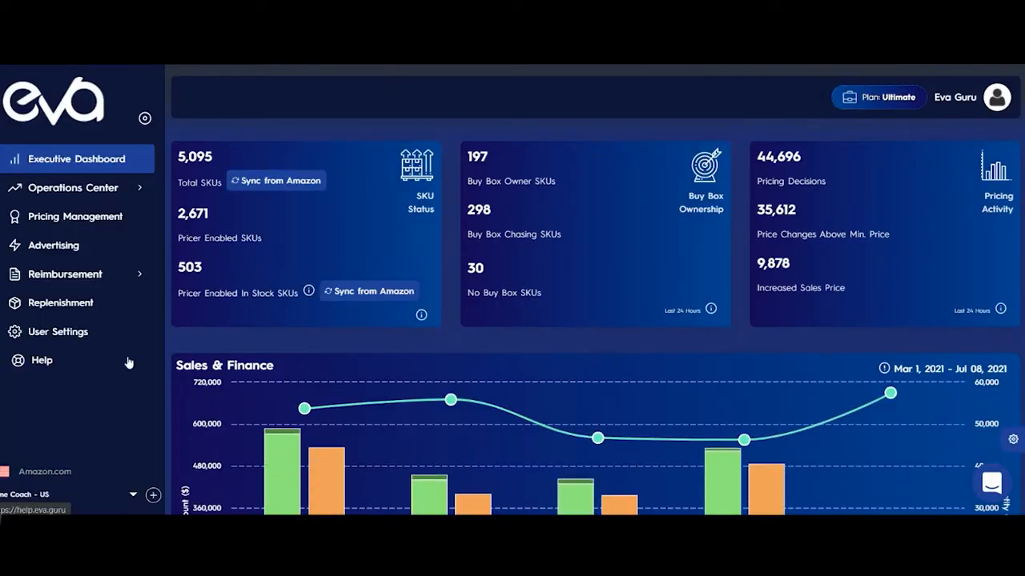
left_click(107, 224)
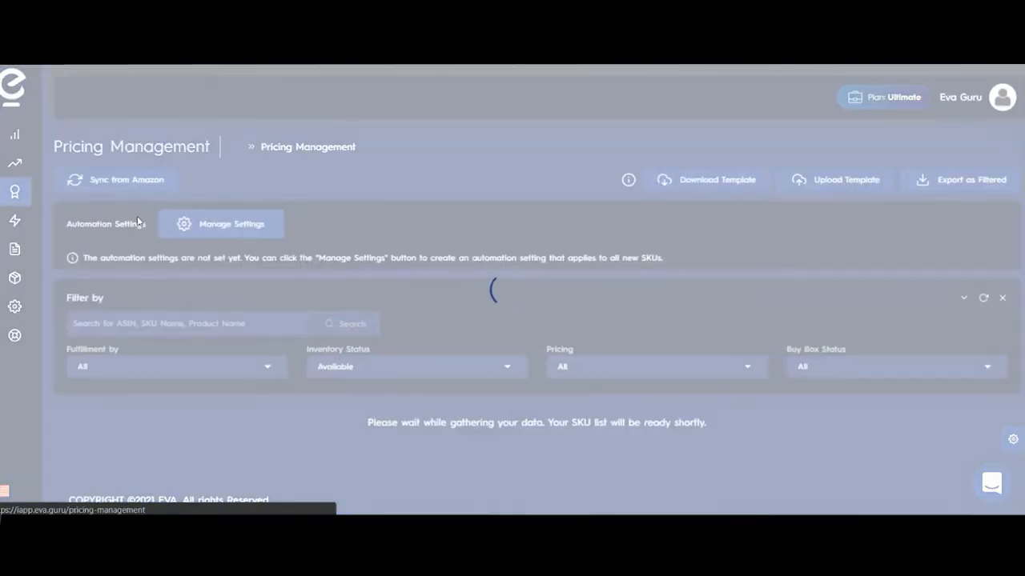
scroll(525, 261, "down", 4)
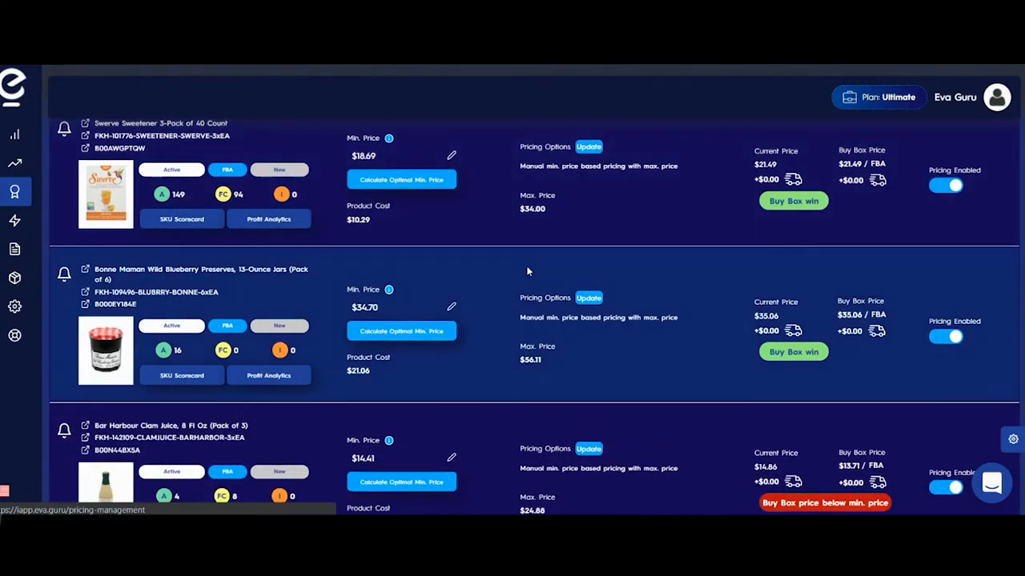
scroll(527, 272, "up", 4)
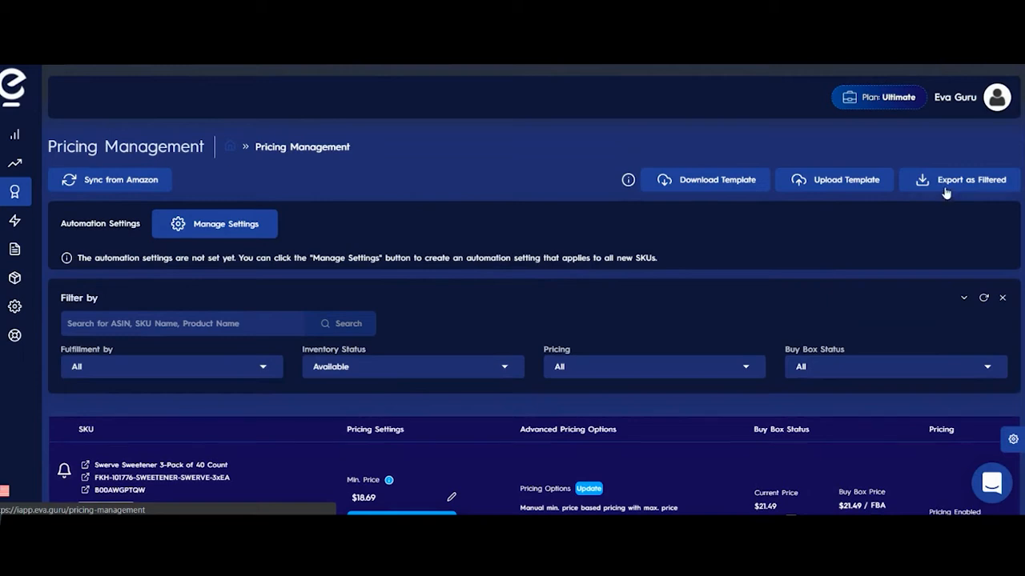
Download the Pricing Management template and switch to the downloaded file in Excel.
left_click(694, 181)
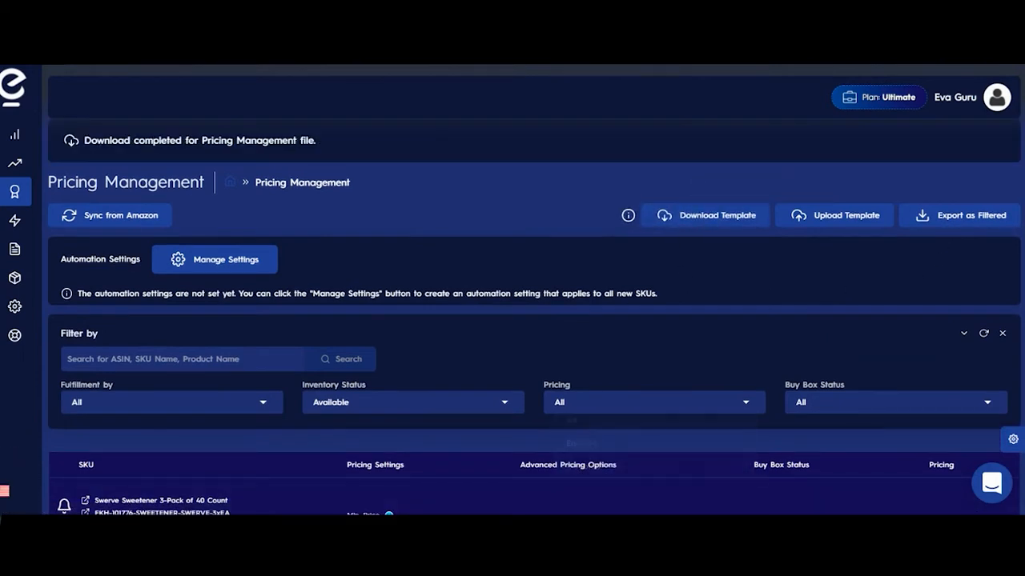
mouse_move(510, 570)
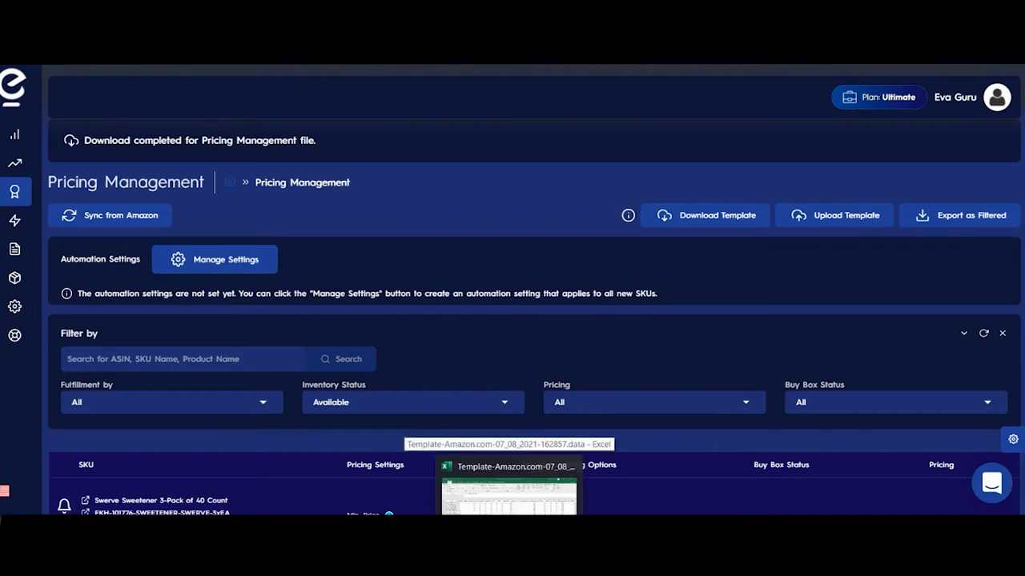
left_click(510, 508)
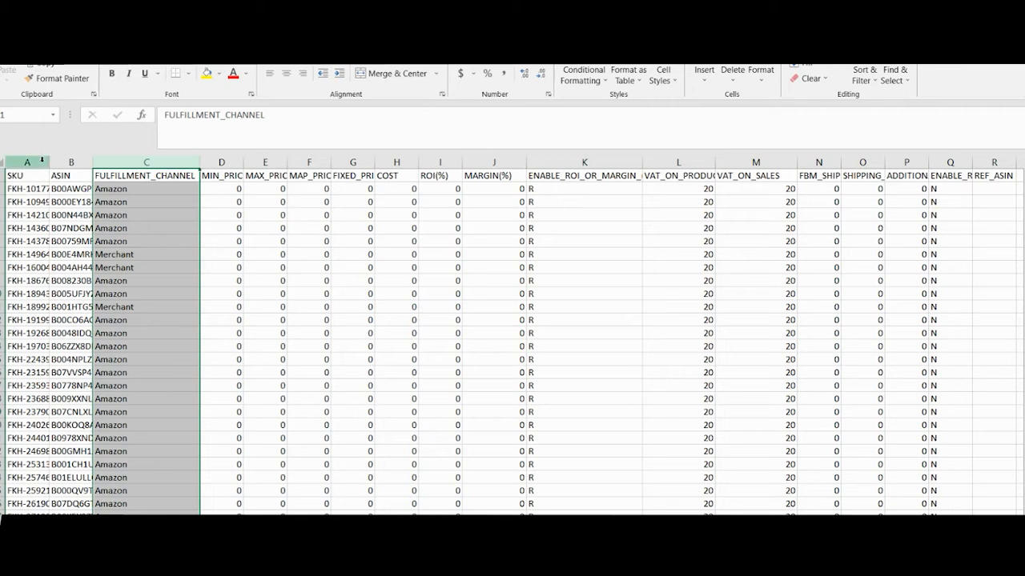
Review the SKU, ASIN, FULFILLMENT_CHANNEL, MIN_PRICE and MAX_PRICE columns of the template one after another.
left_click_drag(32, 162, 66, 164)
left_click(67, 164)
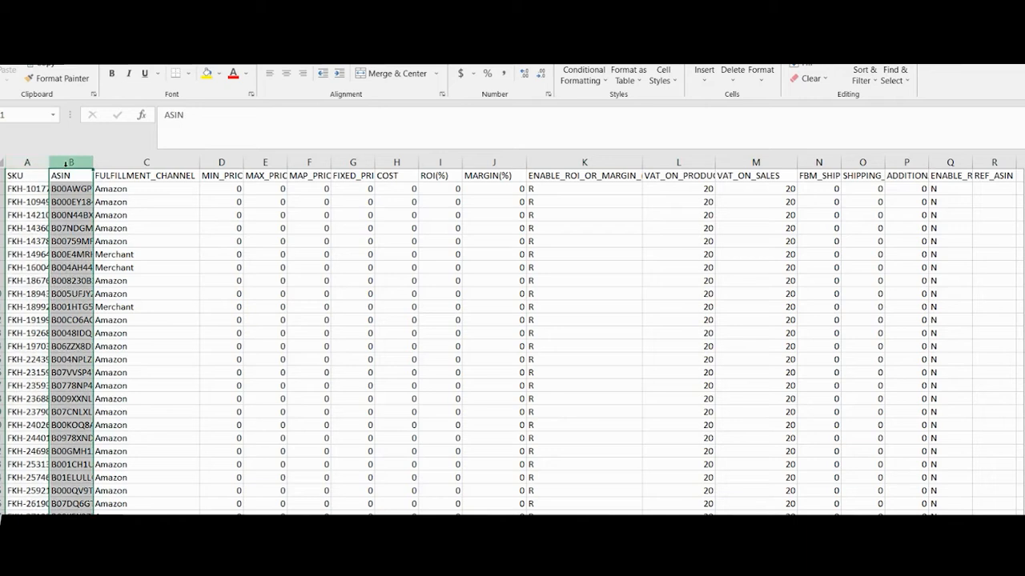
left_click(122, 164)
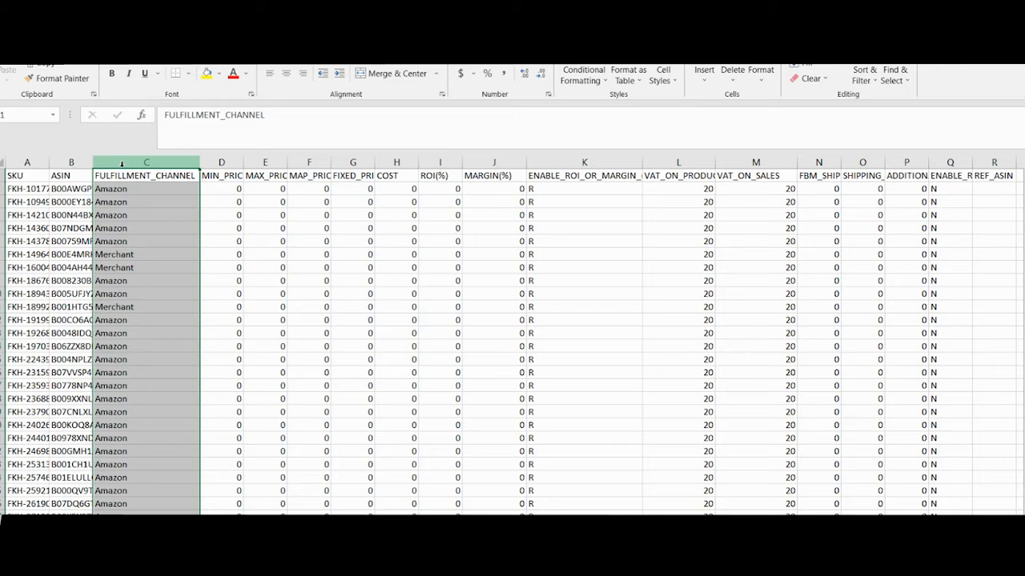
left_click(230, 161)
left_click(261, 163)
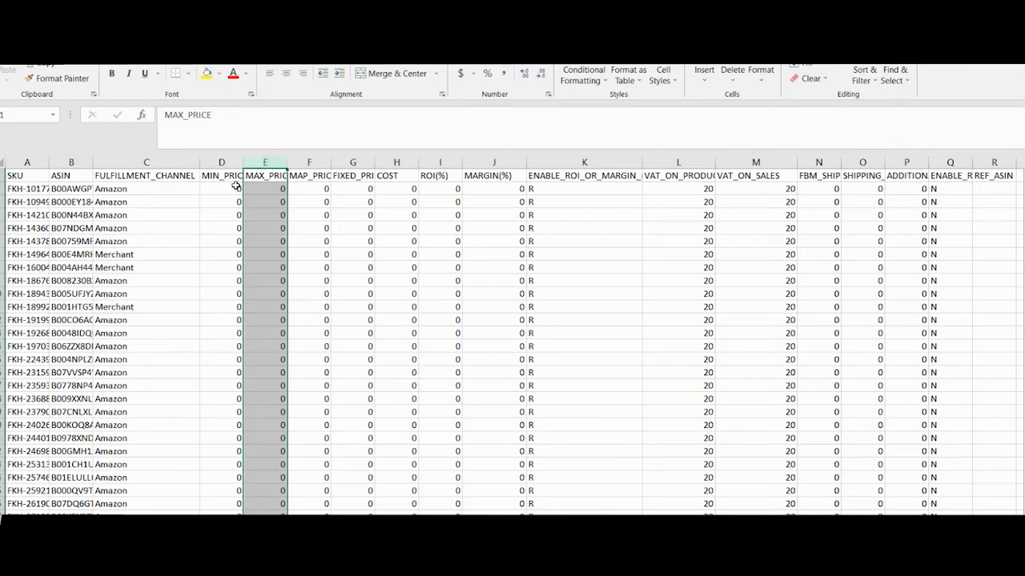
Set the first SKU's MIN_PRICE to 5 and its MAX_PRICE to 20.
left_click(235, 187)
double_click(235, 187)
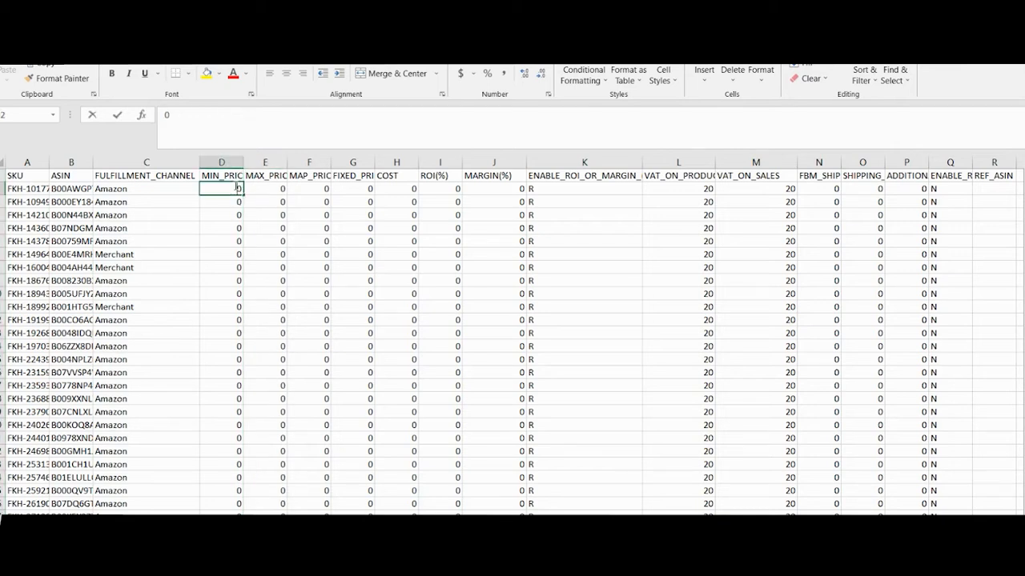
key("BackSpace")
type("5")
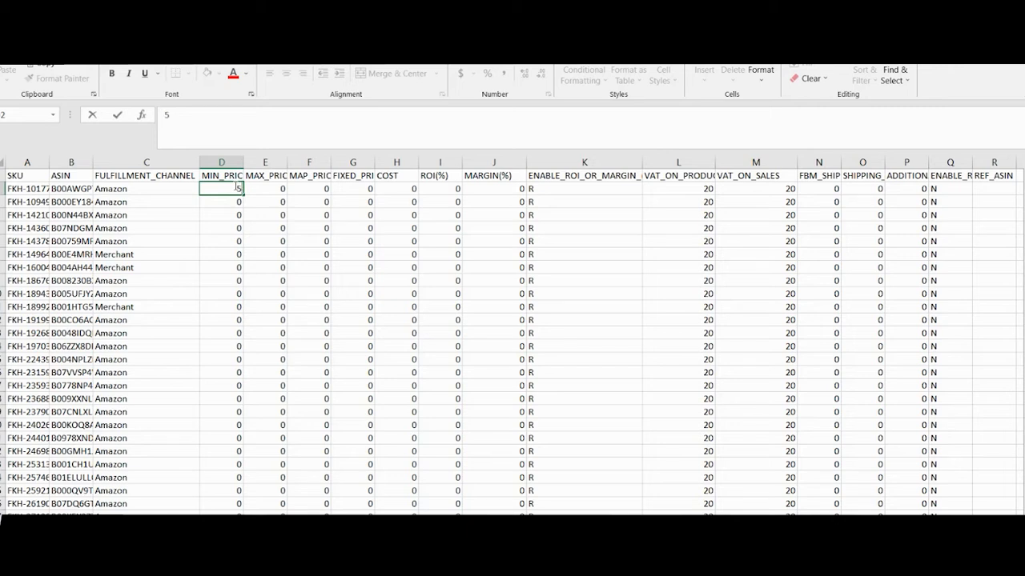
left_click(269, 189)
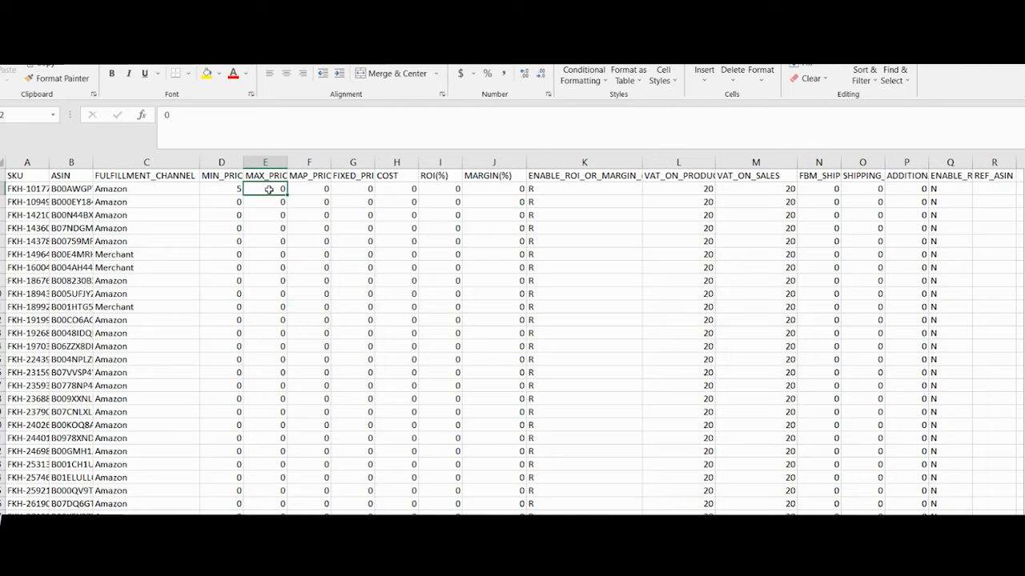
double_click(270, 190)
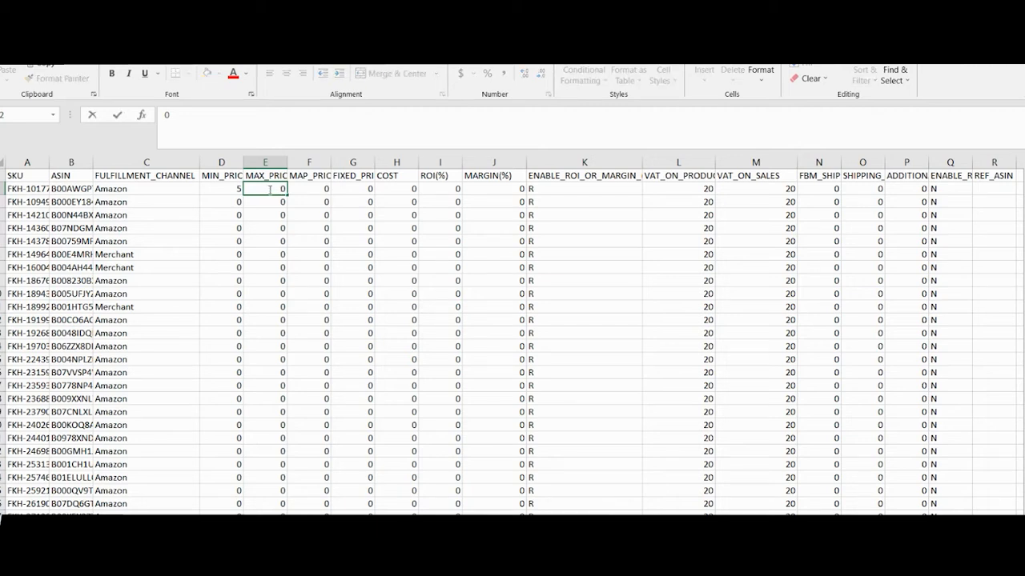
key("BackSpace")
type("20")
Enable repricing for the first SKU by setting its ENABLE_REPRICING value to Y.
left_click(950, 162)
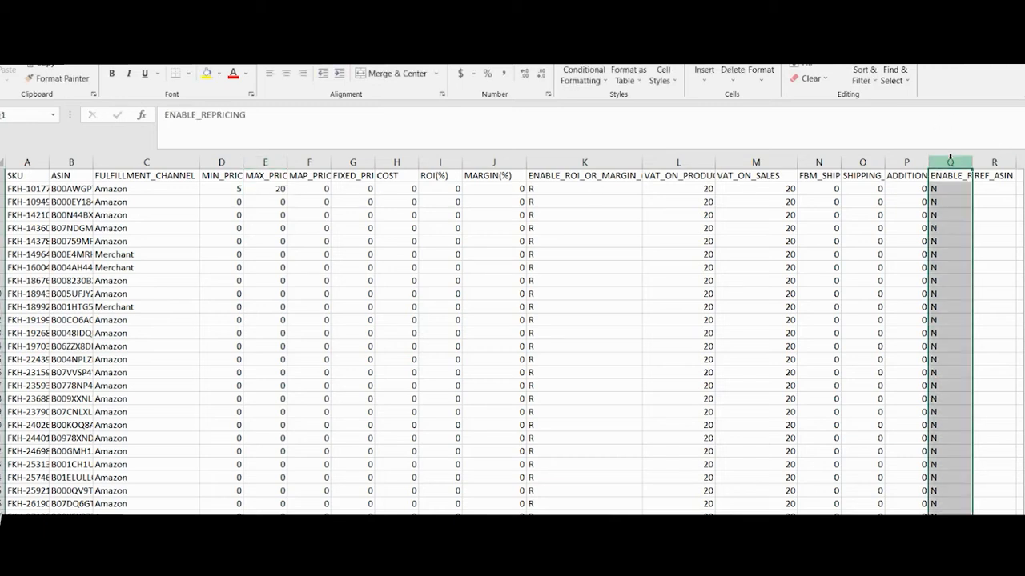
left_click(950, 189)
key("BackSpace")
type("Y")
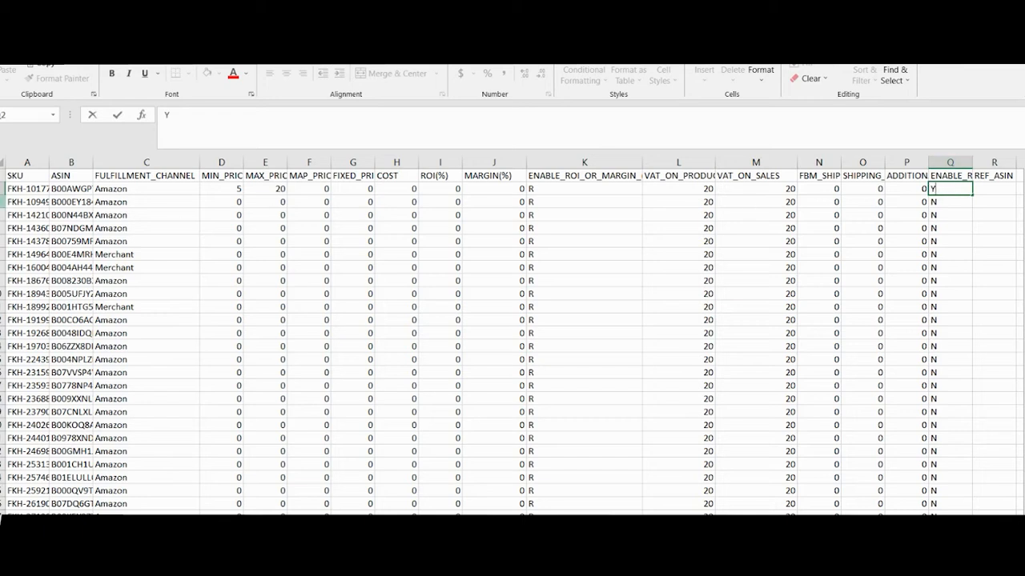
left_click(3, 189)
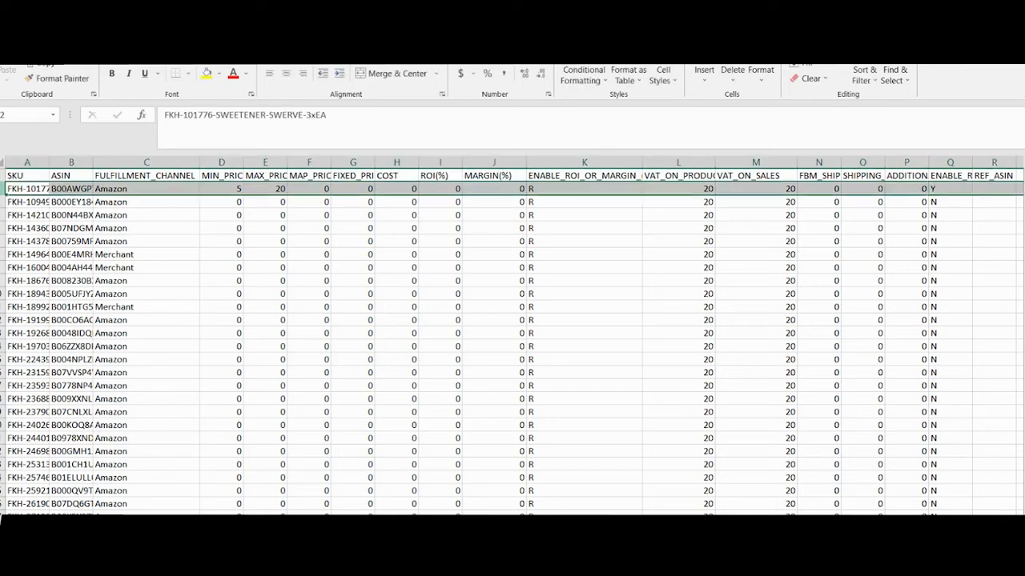
Check the first SKU's minimum and maximum price cells, and look at the ROI(%) and MARGIN(%) columns.
left_click(219, 187)
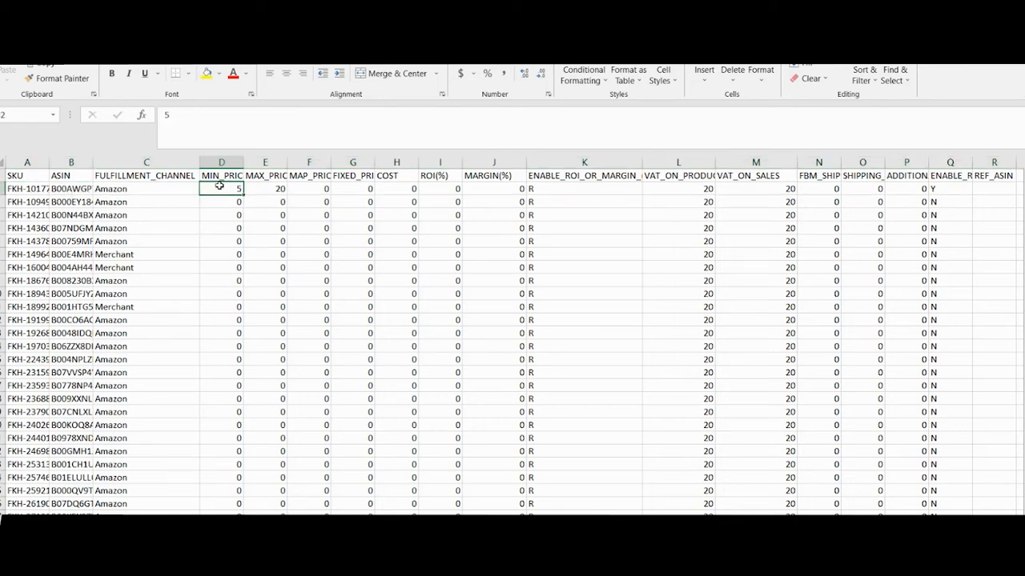
left_click(253, 188)
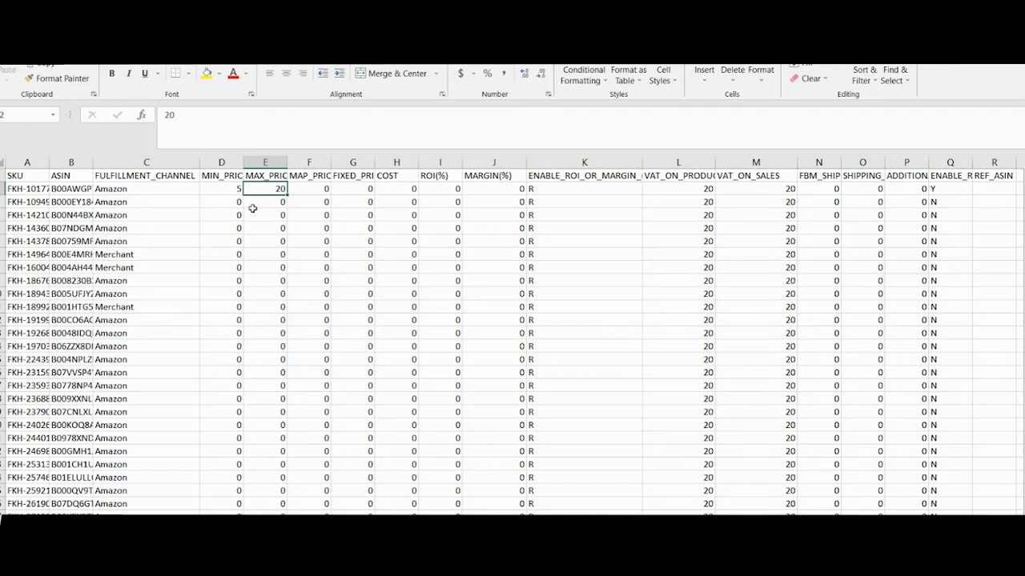
left_click(439, 163)
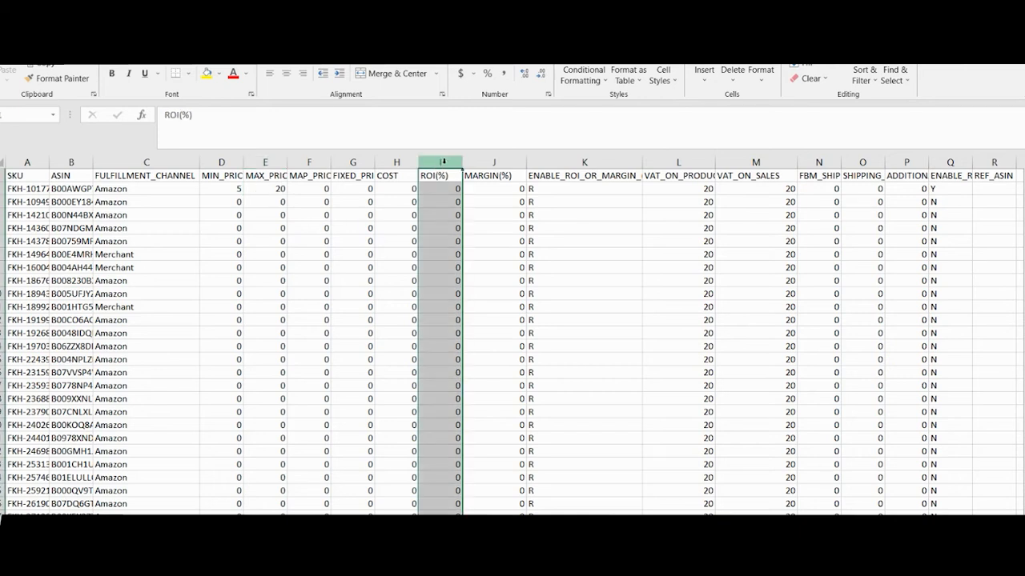
left_click(474, 163)
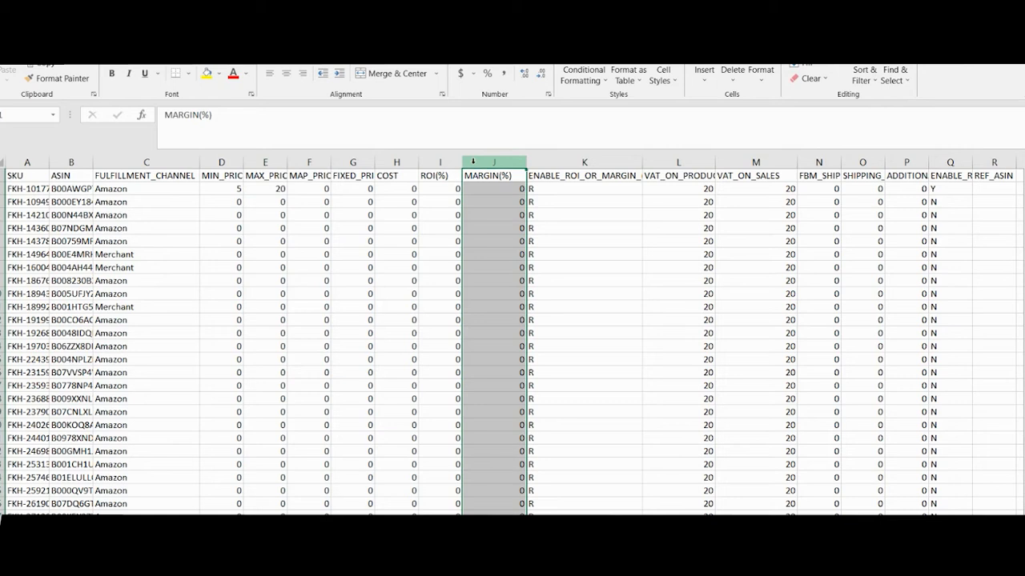
Set the COST of the second SKU to 10.
left_click(445, 202)
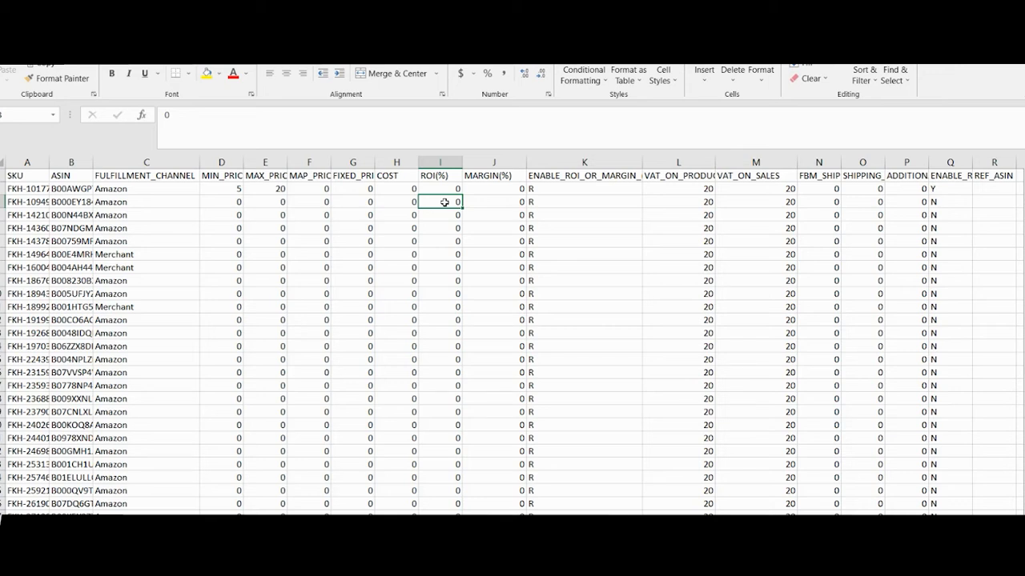
left_click(413, 201)
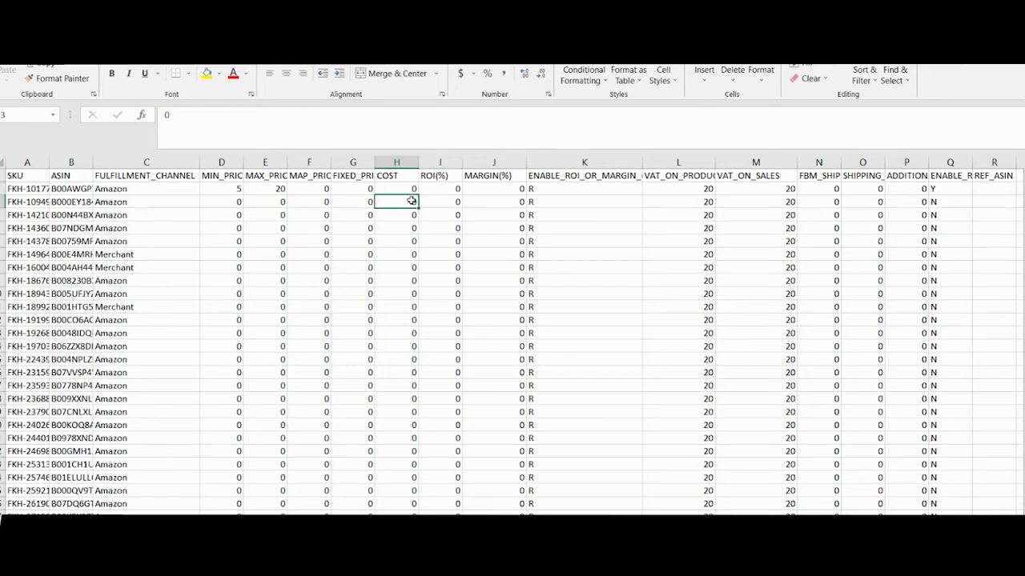
type("10")
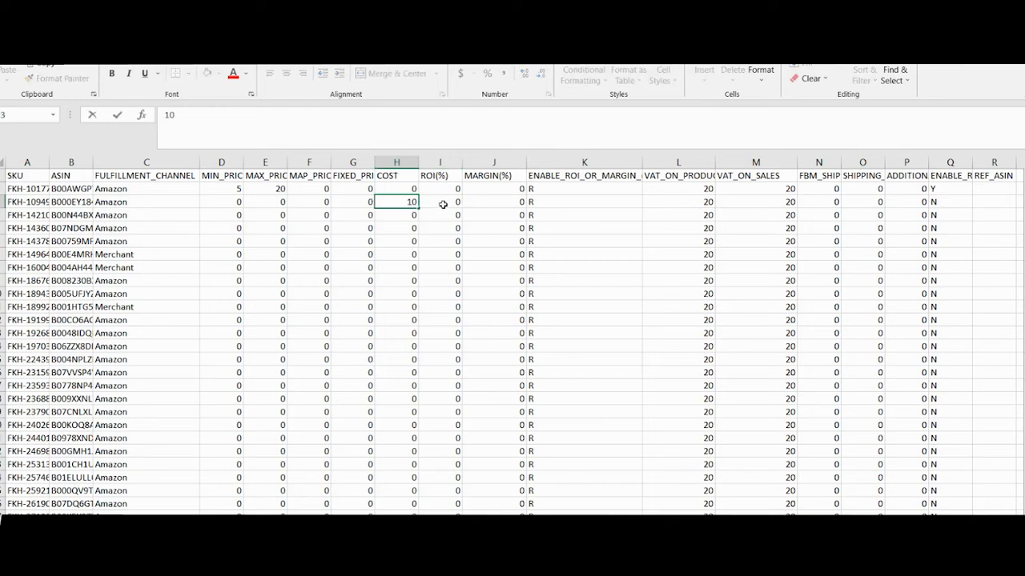
left_click(443, 205)
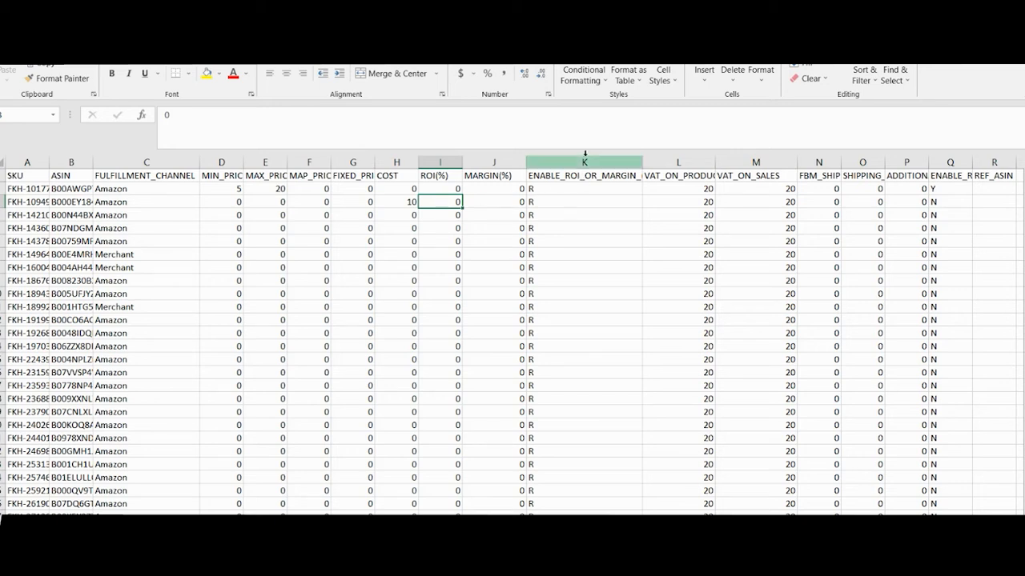
Switch the second SKU's ENABLE_ROI_OR_MARGIN value to M and back to R.
left_click(573, 201)
type("M")
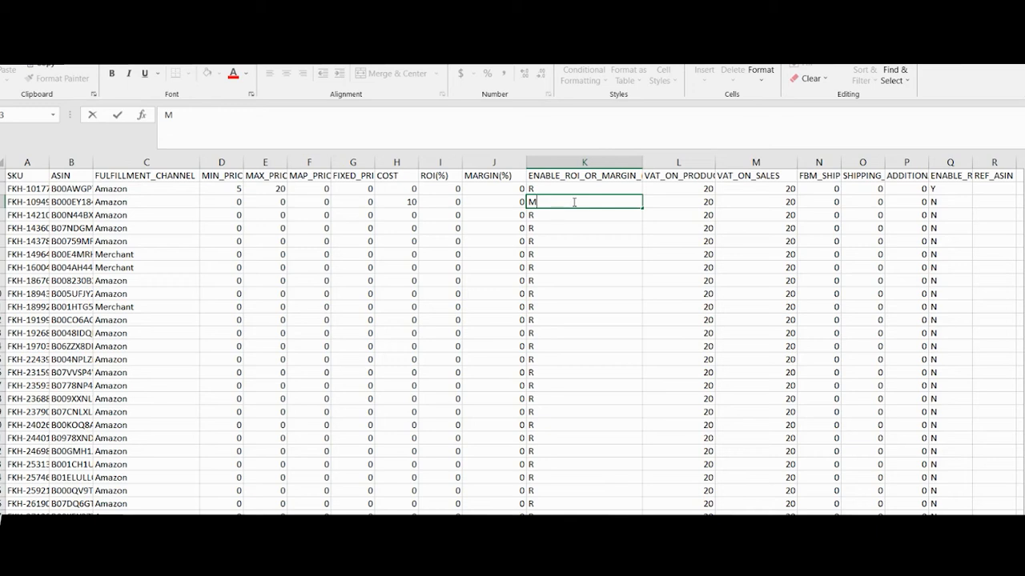
key("BackSpace")
type("R")
Look at the ROI(%) and MARGIN(%) columns and set the second SKU's ROI(%) to 25.
left_click(444, 164)
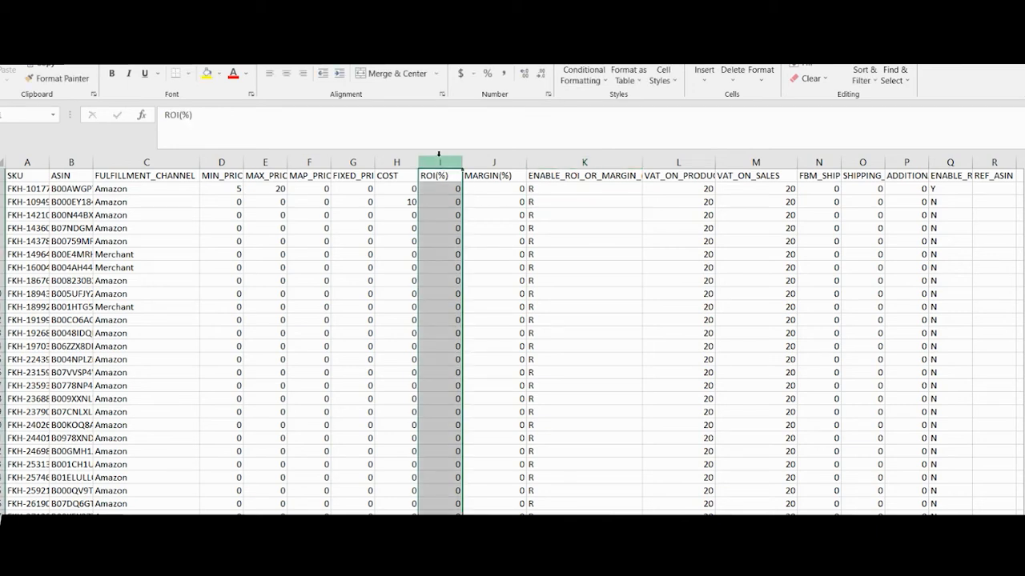
left_click(508, 158)
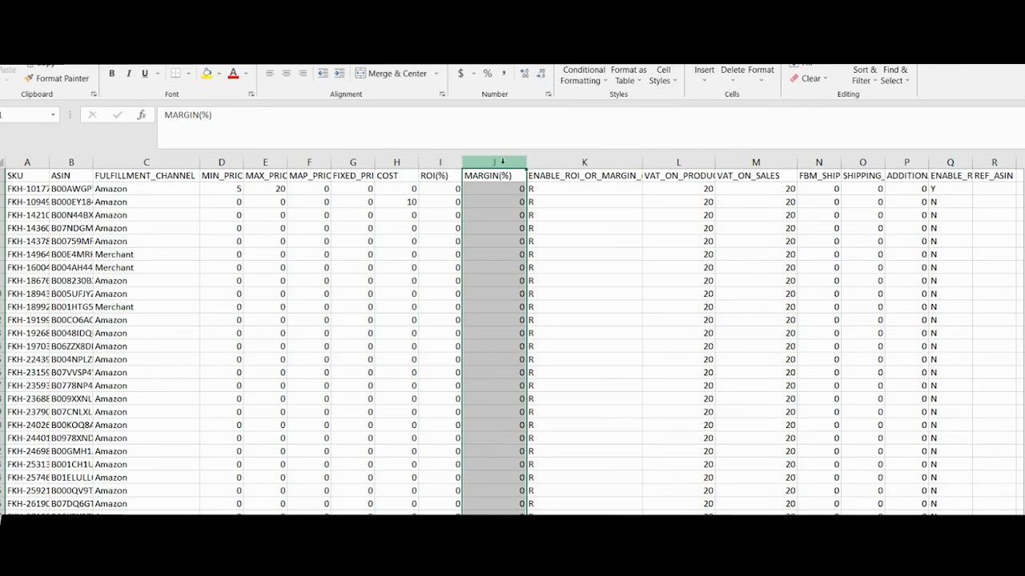
left_click(454, 203)
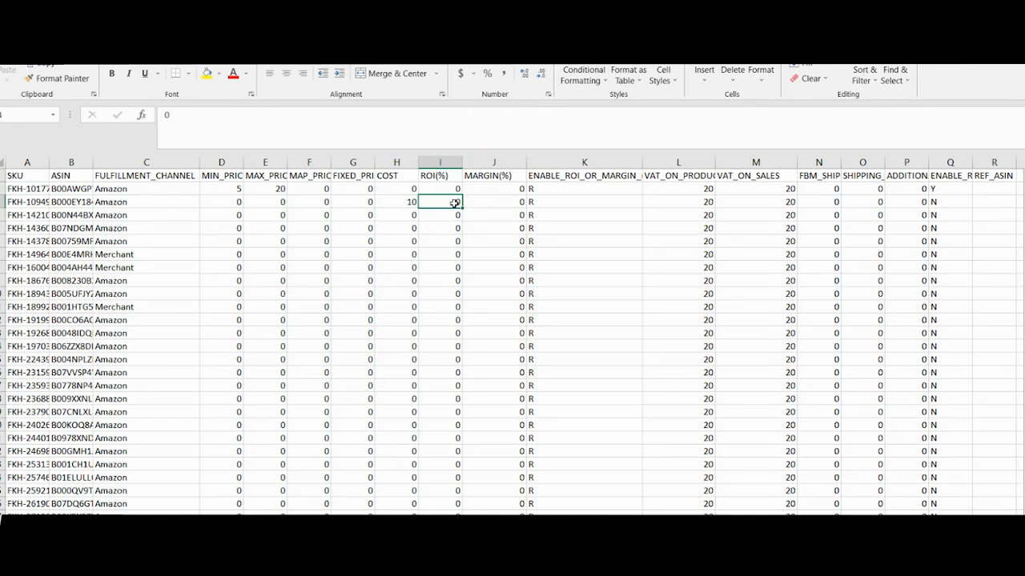
type("25")
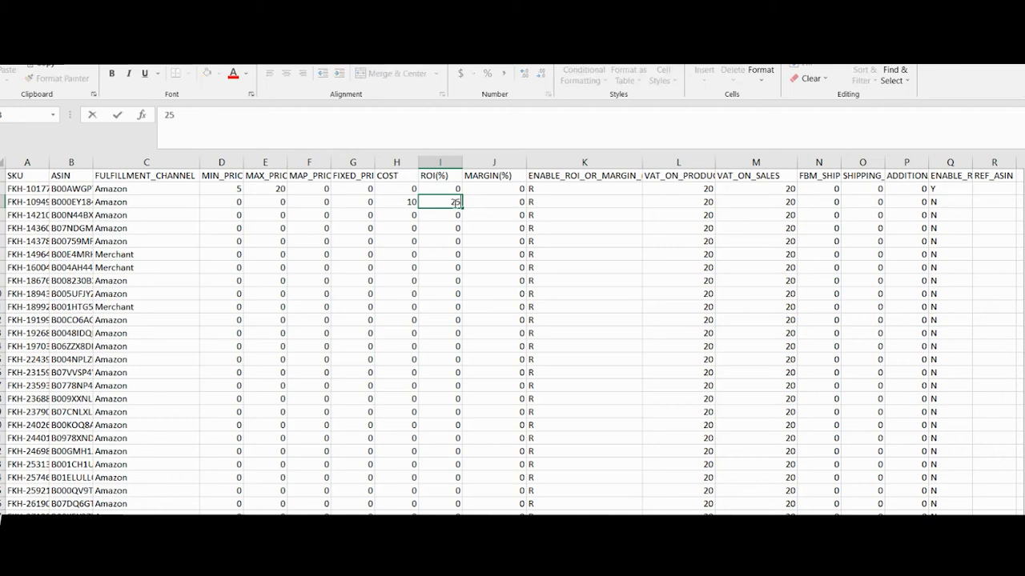
Switch the third SKU to margin-based pricing with M in ENABLE_ROI_OR_MARGIN and set its MARGIN(%) to 25.
left_click(495, 163)
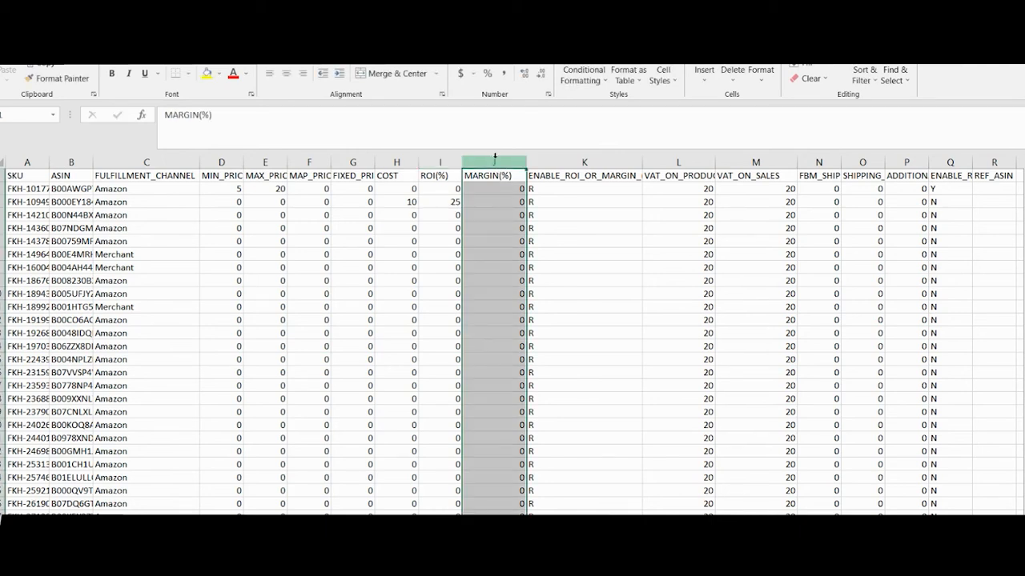
left_click(565, 214)
key("BackSpace")
type("M")
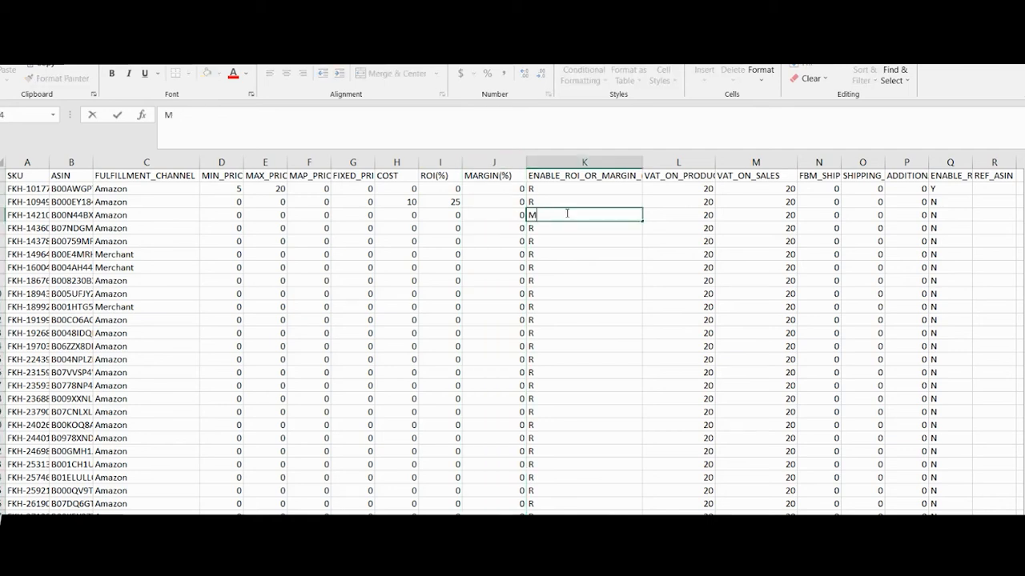
left_click(482, 216)
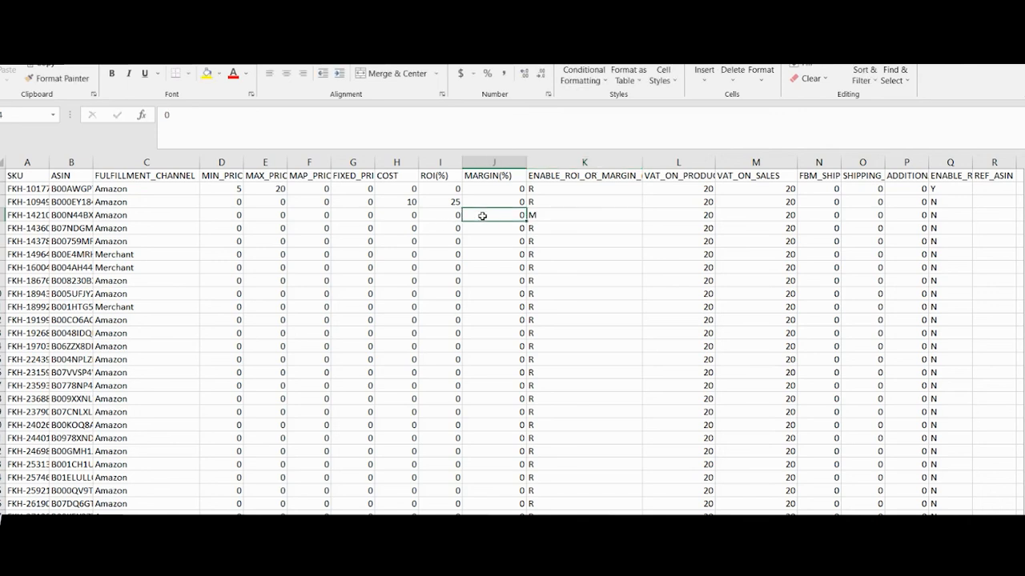
type("25")
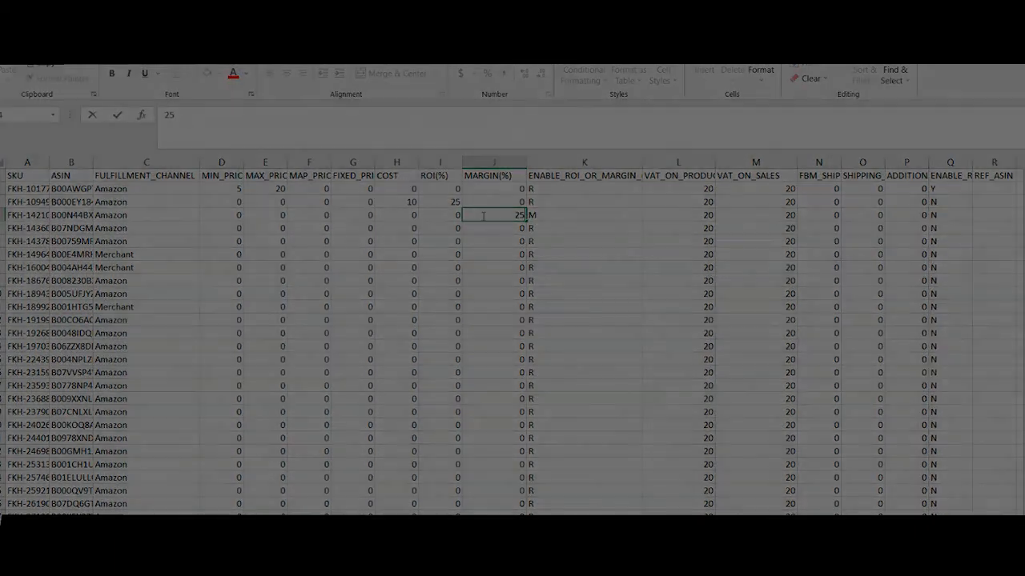